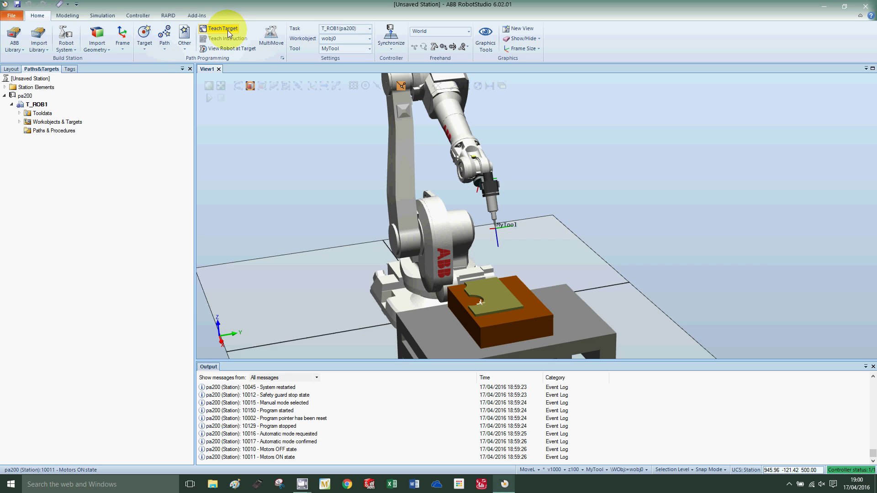
- Keep MyTool as the active tool and teach home target Target_10 in the default wobj0
click(607, 469)
click(606, 460)
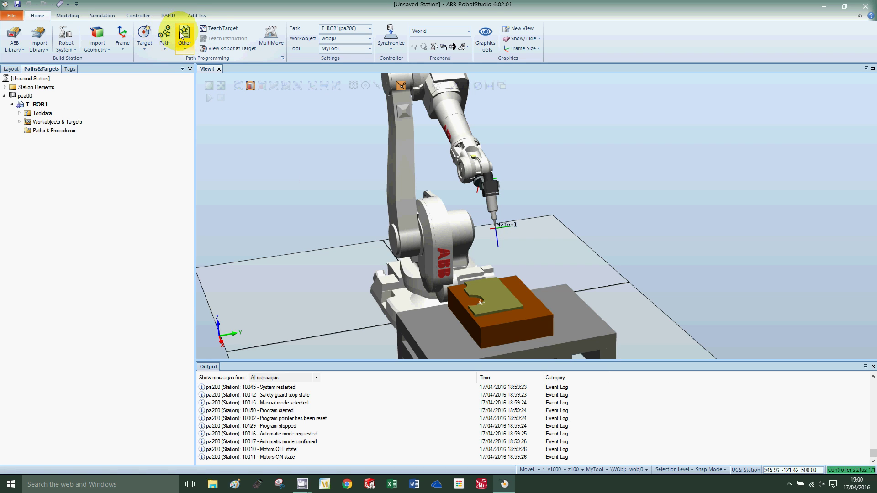
click(211, 30)
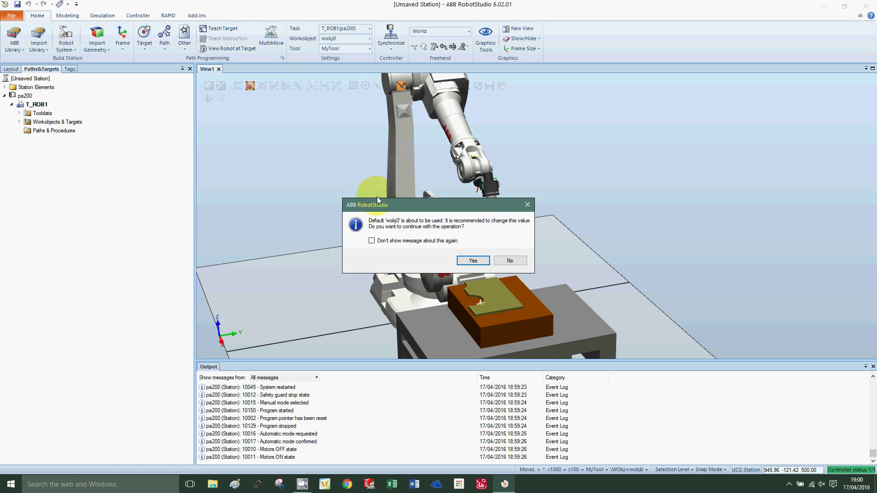
click(460, 261)
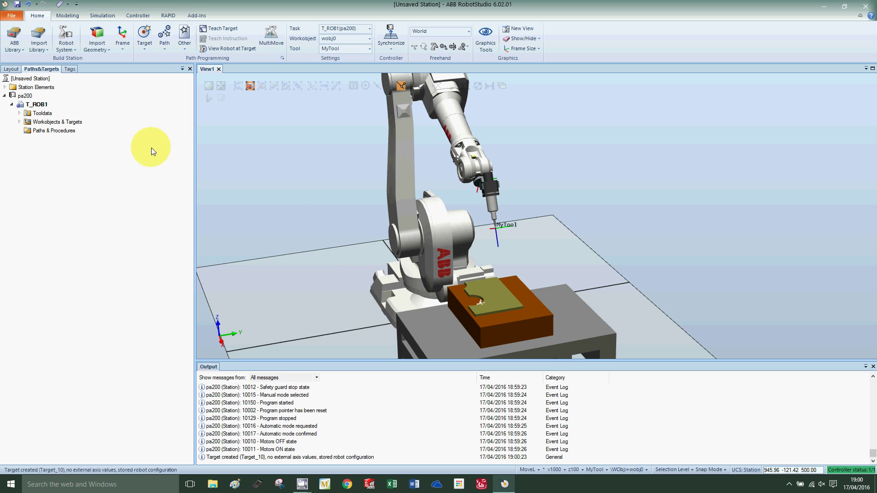
click(354, 287)
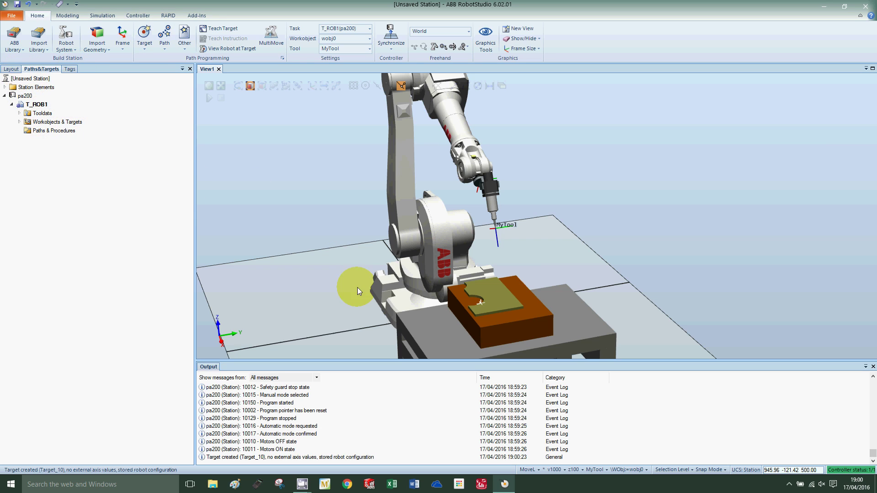
- Run AutoPath on the top-face edges Edge_1–Edge_7 with Circular approximation to create Path_10
click(168, 51)
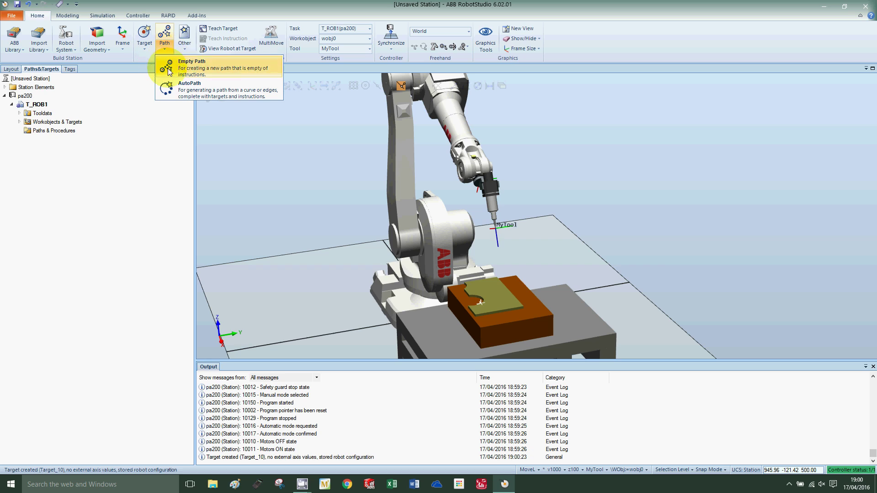
click(178, 92)
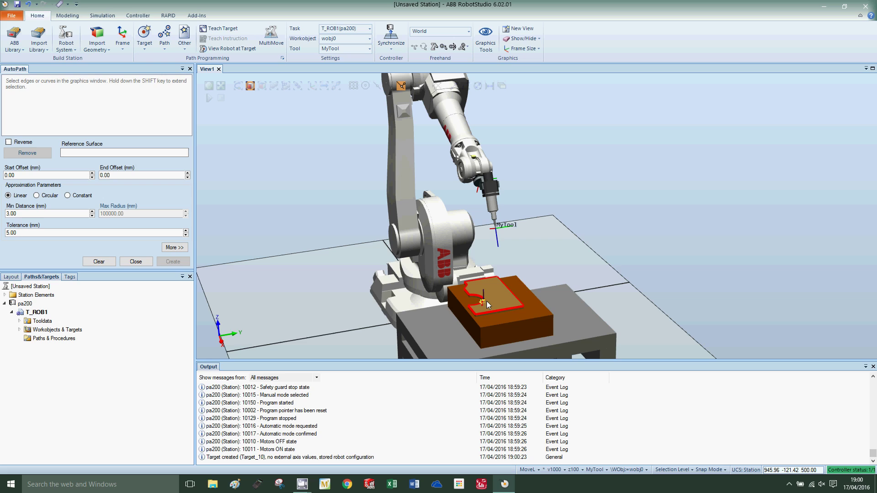
click(500, 299)
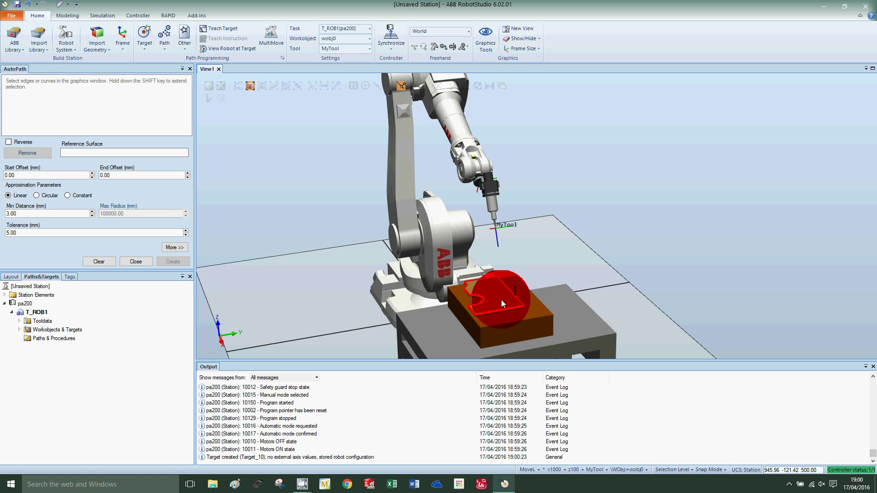
click(59, 240)
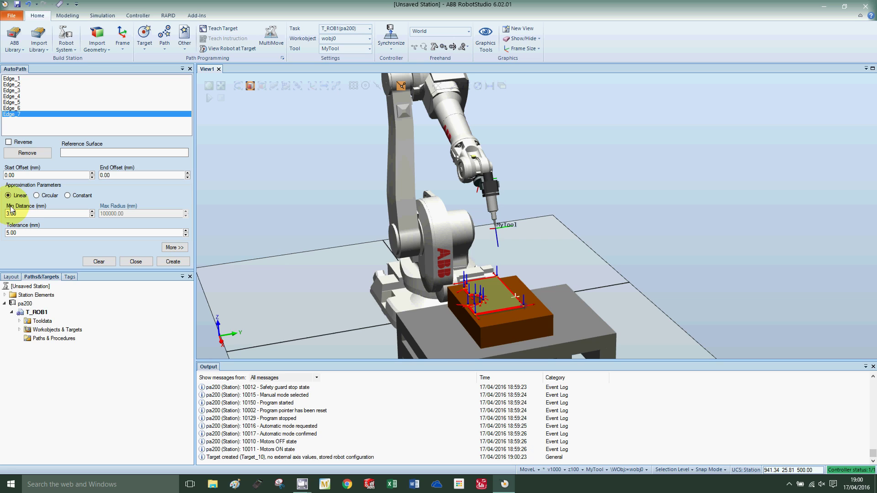
click(36, 195)
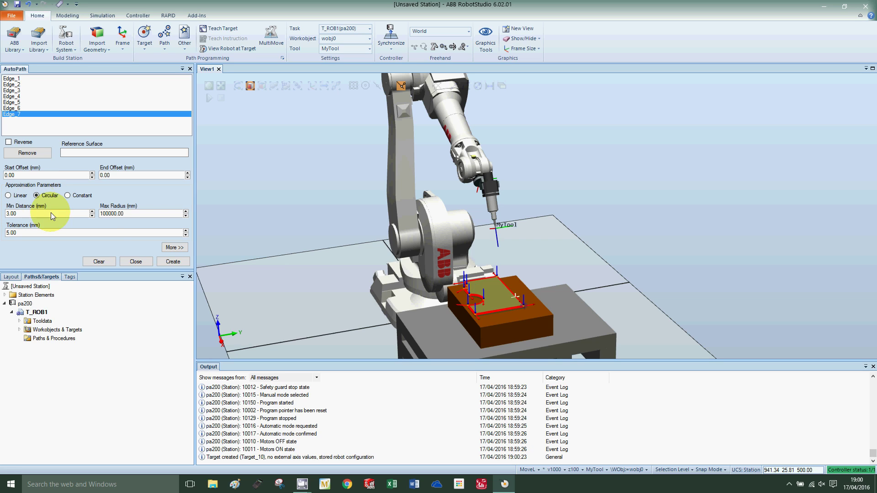
click(172, 263)
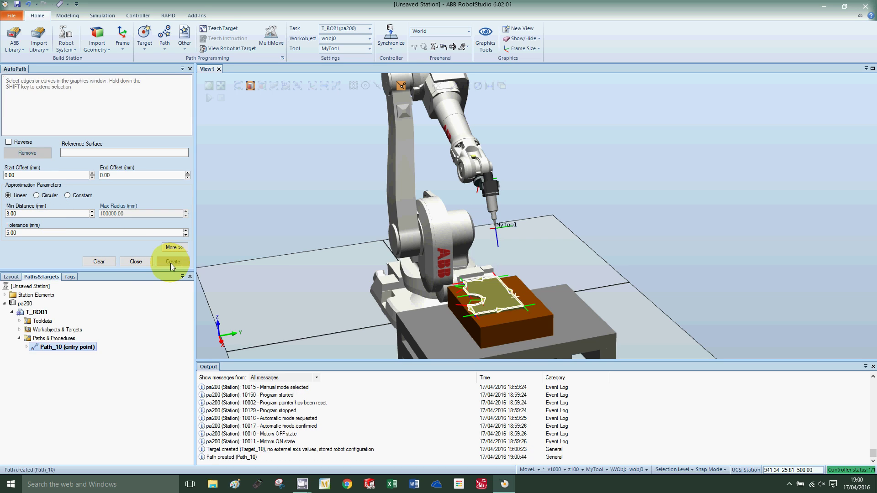
- Close AutoPath and expand Path_10 and wobj0 to list Target_10 through Target_110
click(142, 264)
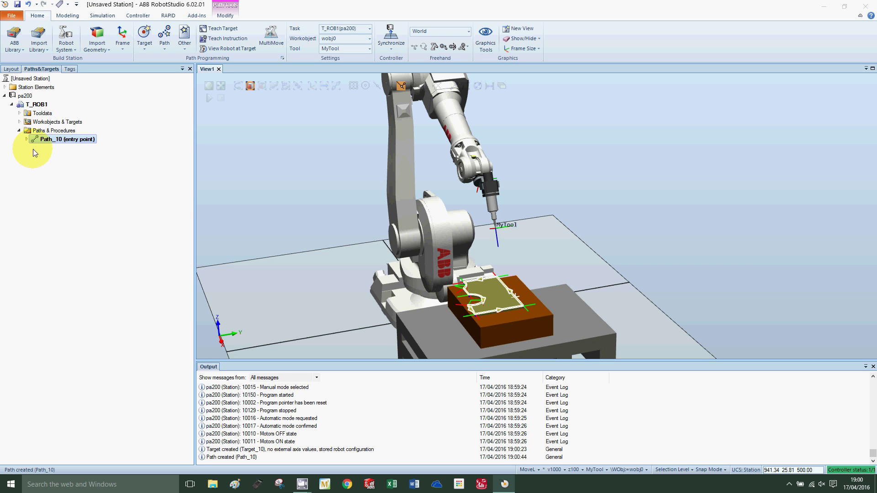
click(27, 138)
click(20, 122)
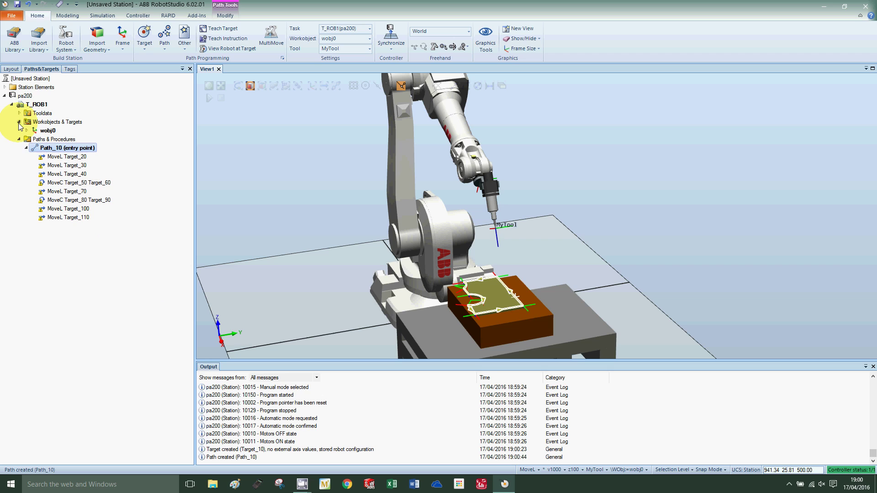
click(27, 131)
click(33, 139)
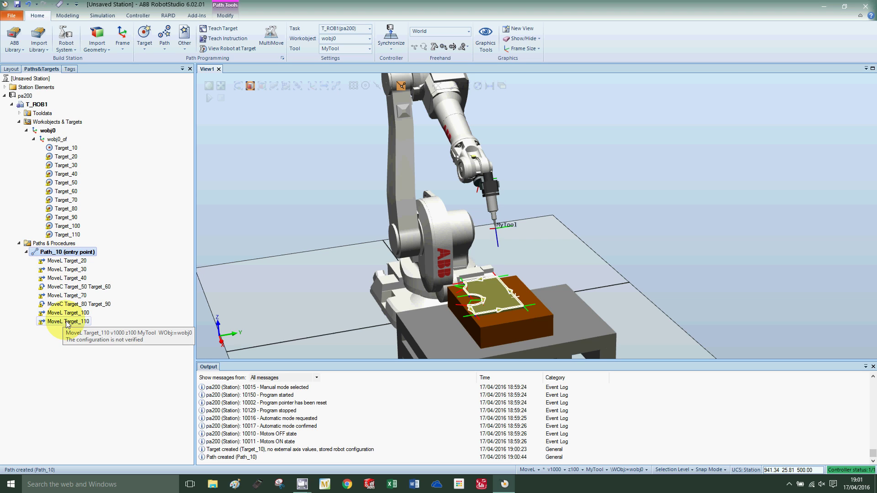
- Preview the tool pose at Target_20, Target_40 through Target_80, then Target_20 again
click(73, 157)
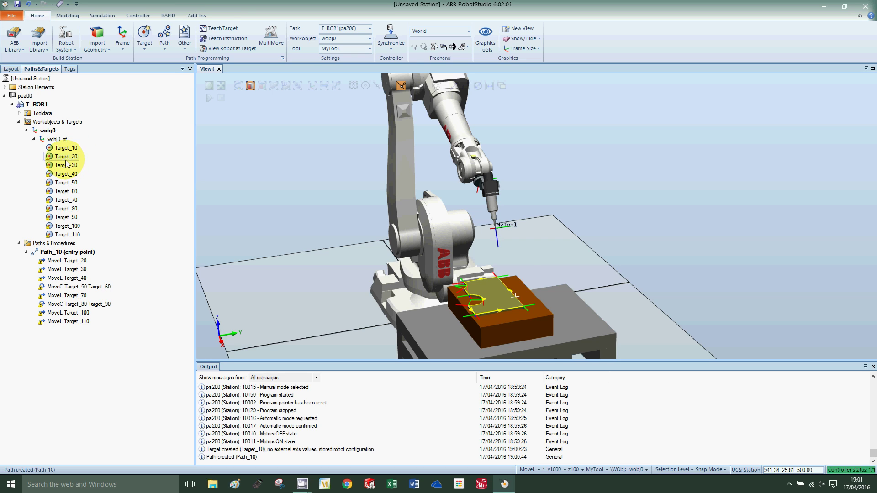
click(68, 158)
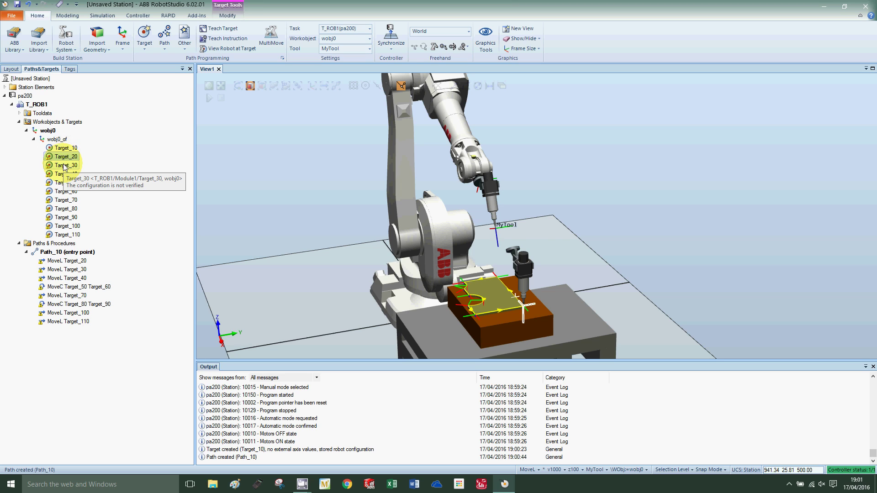
click(65, 175)
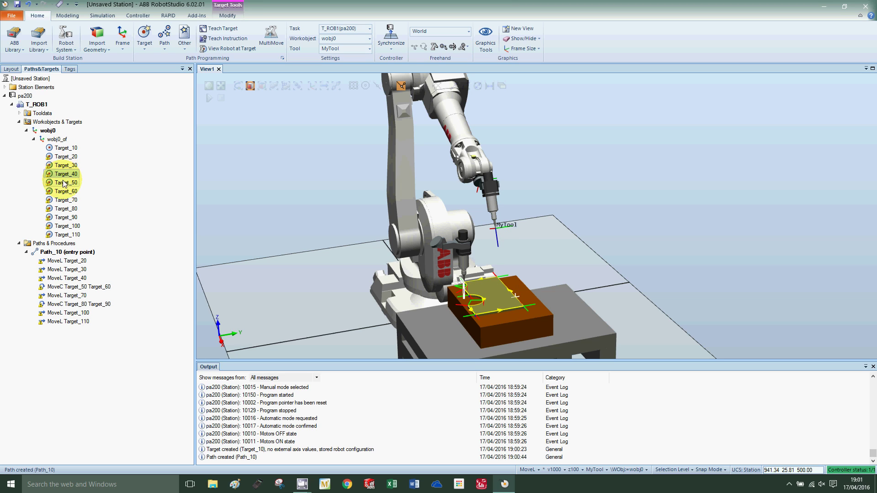
click(65, 183)
click(65, 192)
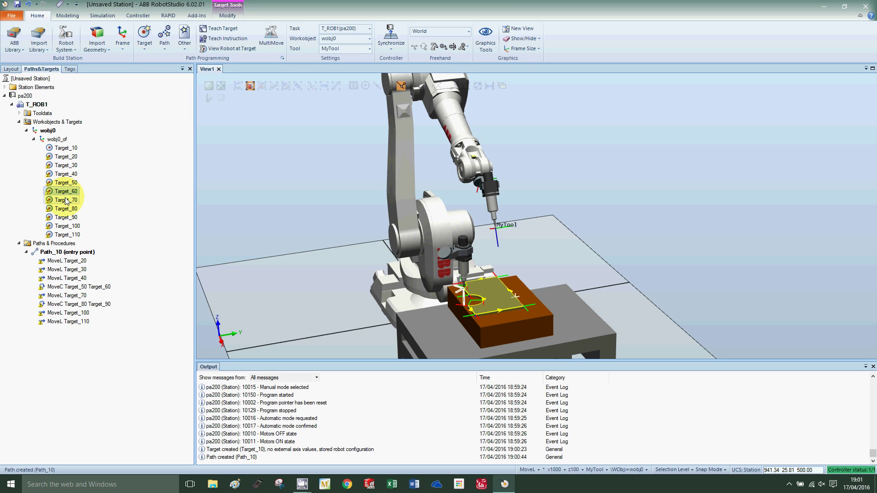
click(66, 201)
click(65, 209)
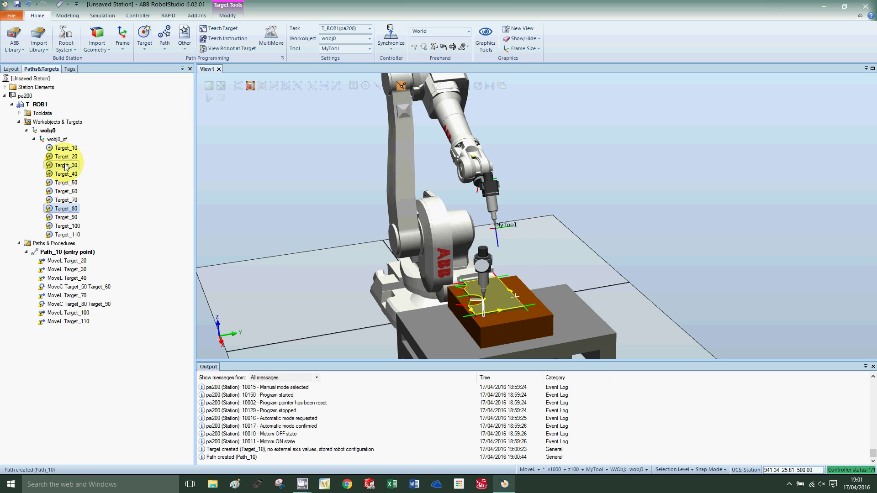
click(65, 159)
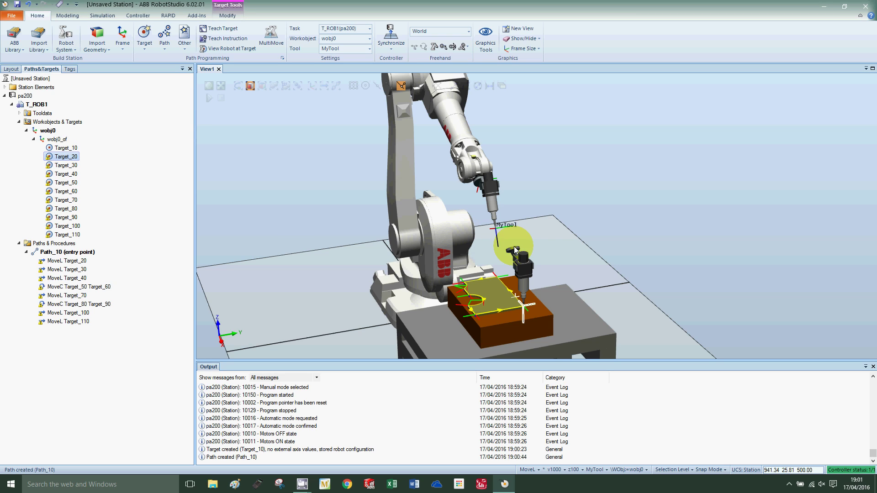
click(55, 159)
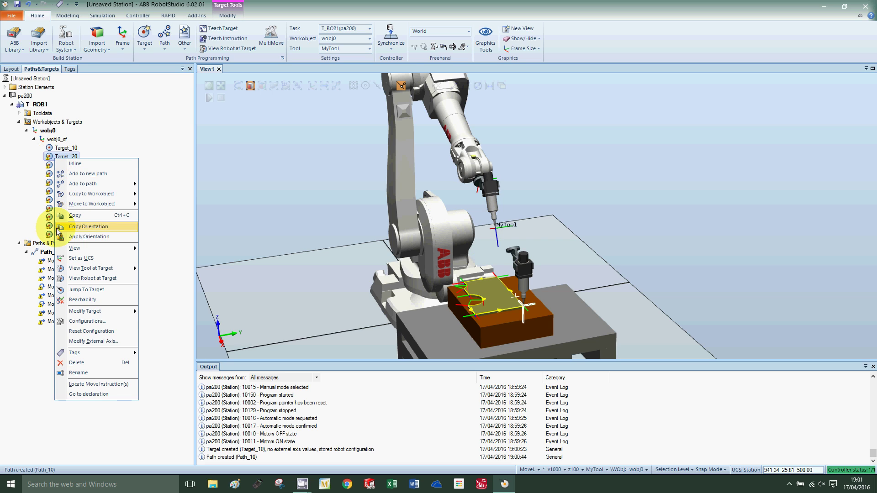
click(71, 229)
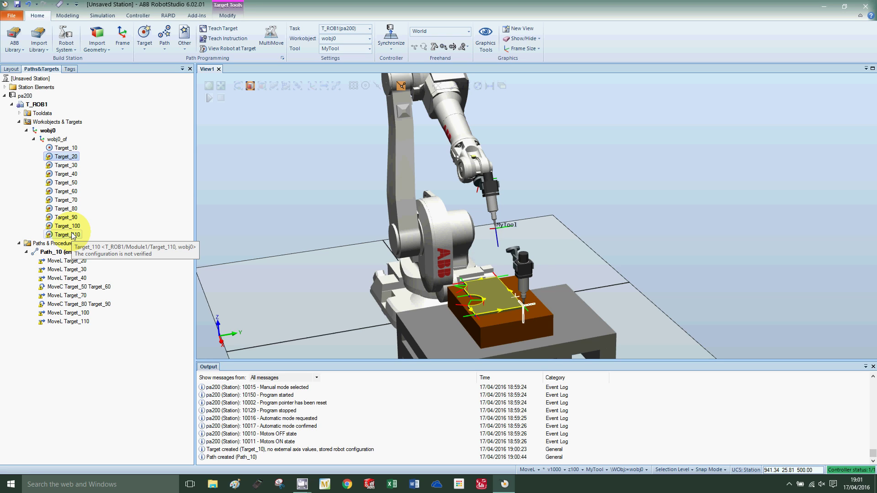
shift+click(73, 235)
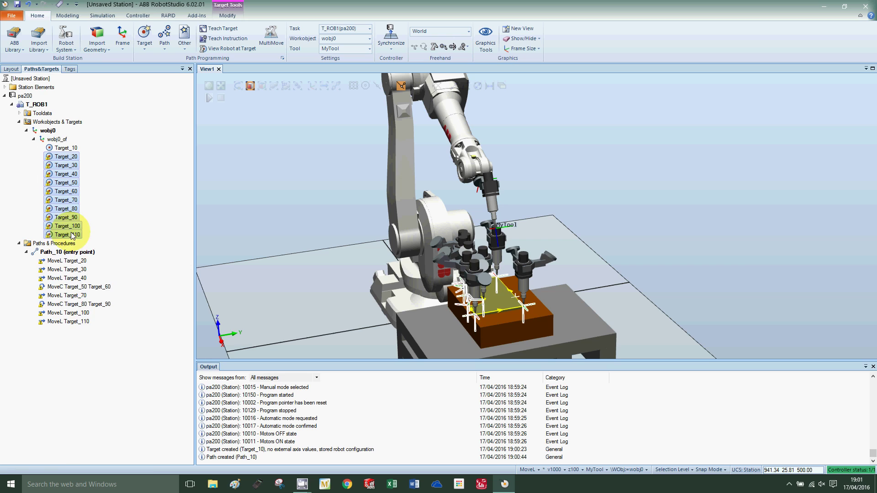
right_click(72, 235)
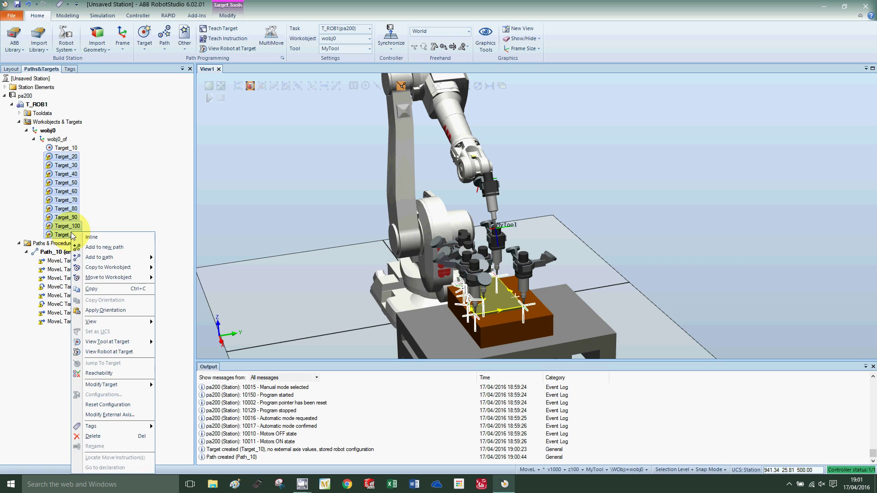
click(97, 312)
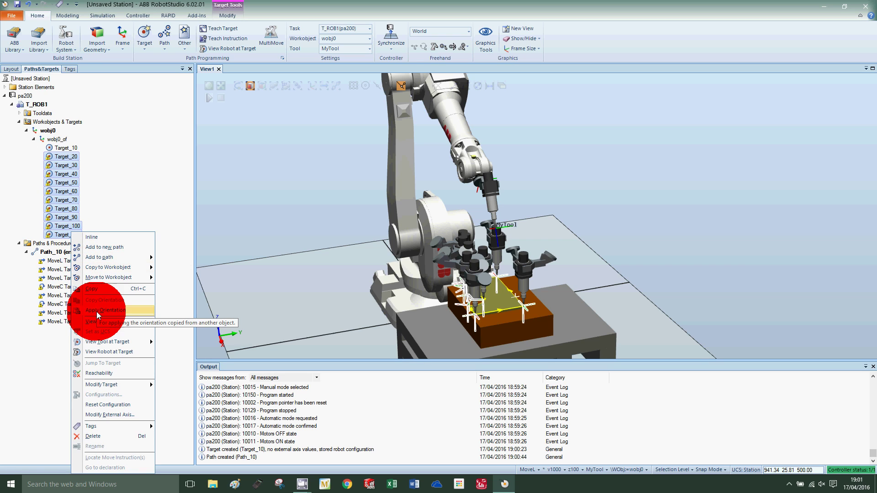
click(152, 229)
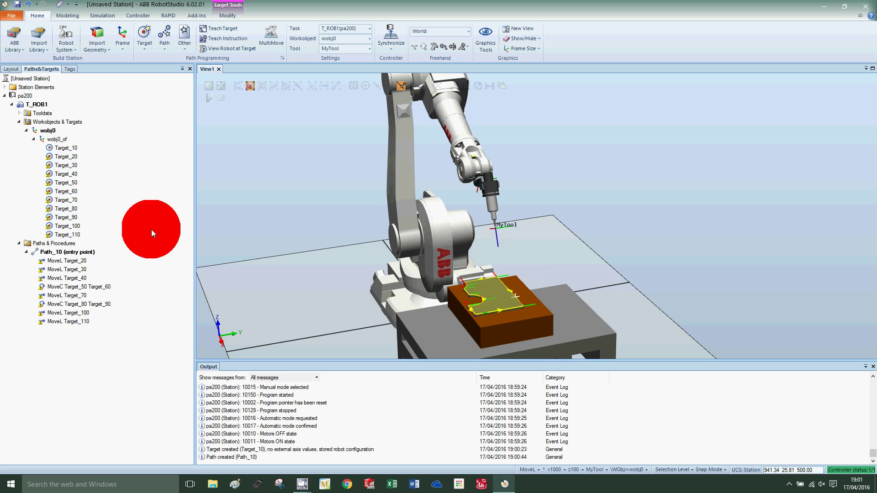
click(54, 160)
key(shift+Down)
key(shift+Down)
key(shift+Down)
key(shift+Down)
key(shift+Down)
key(shift+Down)
key(shift+Down)
key(shift+Down)
key(shift+Down)
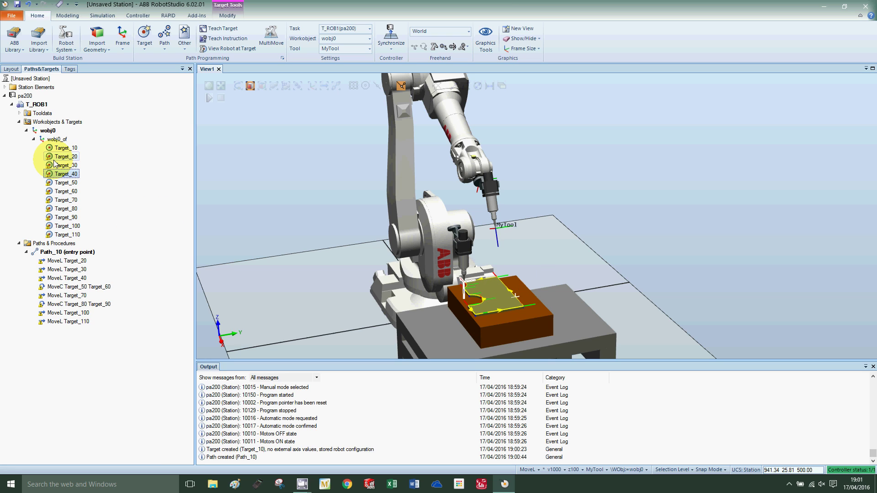
key(Down)
key(Down)
key(Down)
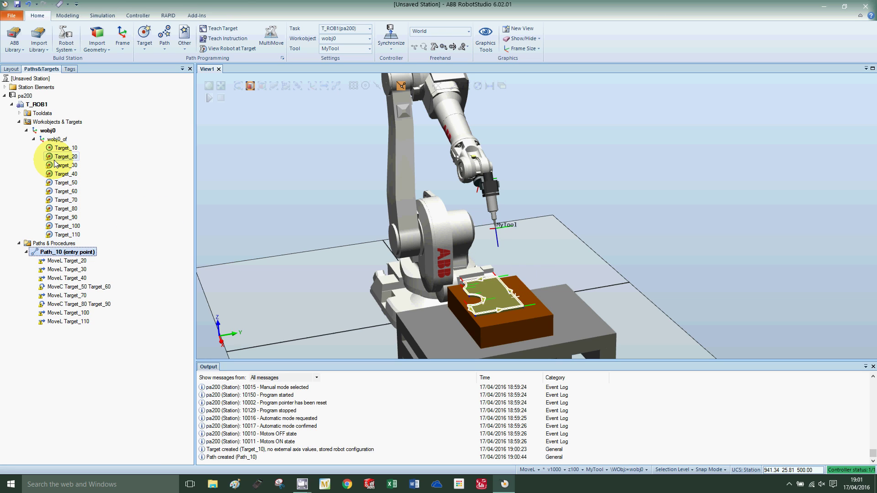
click(58, 216)
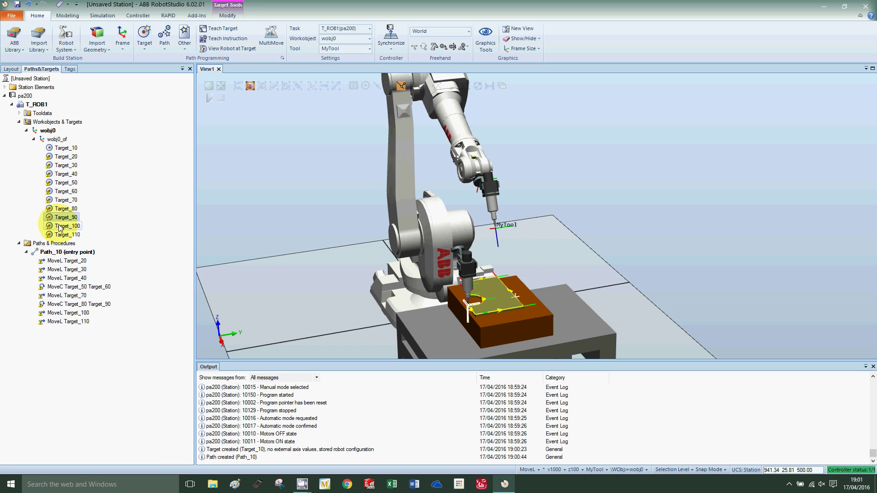
- Run Auto Configuration on Path_10's targets using robot configuration Cfg1 (0,-1,0,0)
click(47, 259)
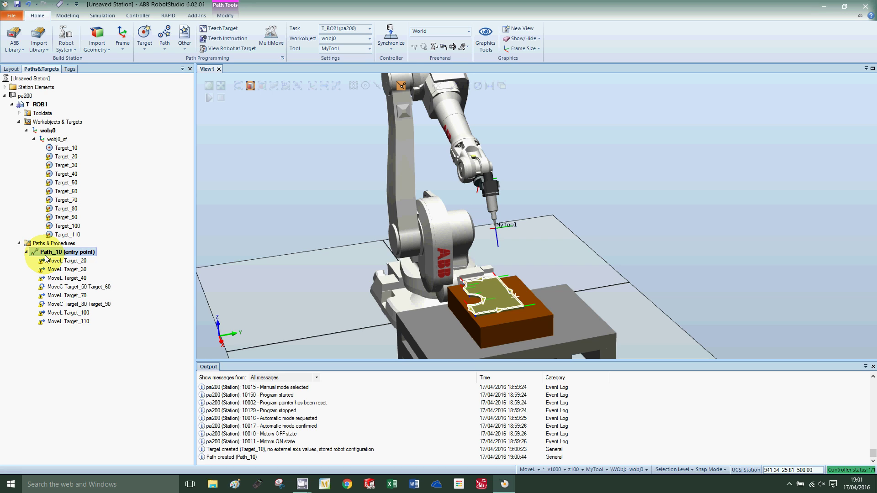
right_click(46, 259)
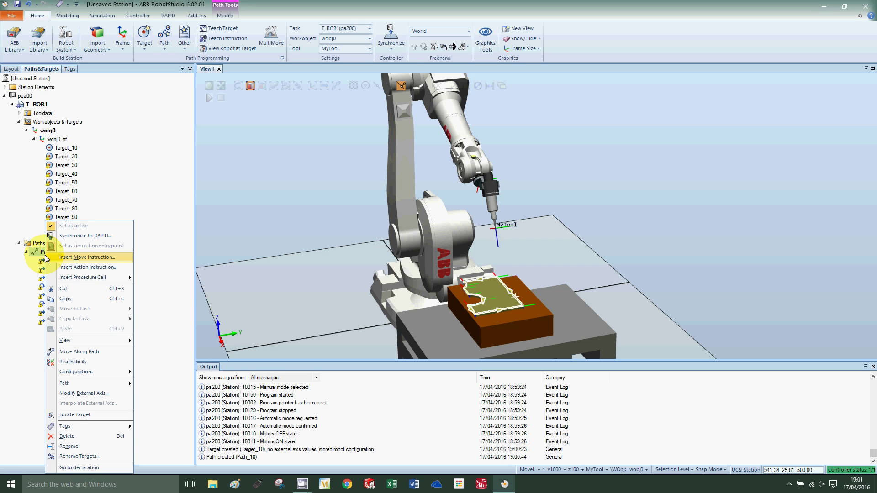
mouse_move(107, 376)
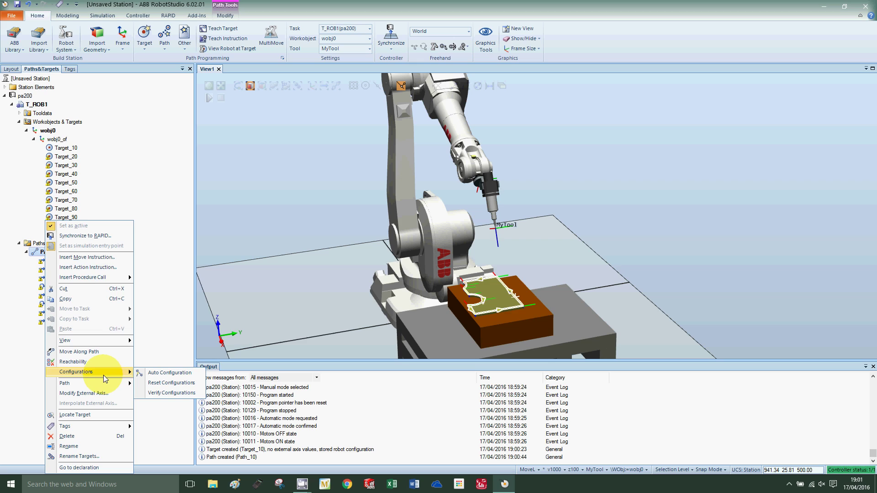
click(154, 375)
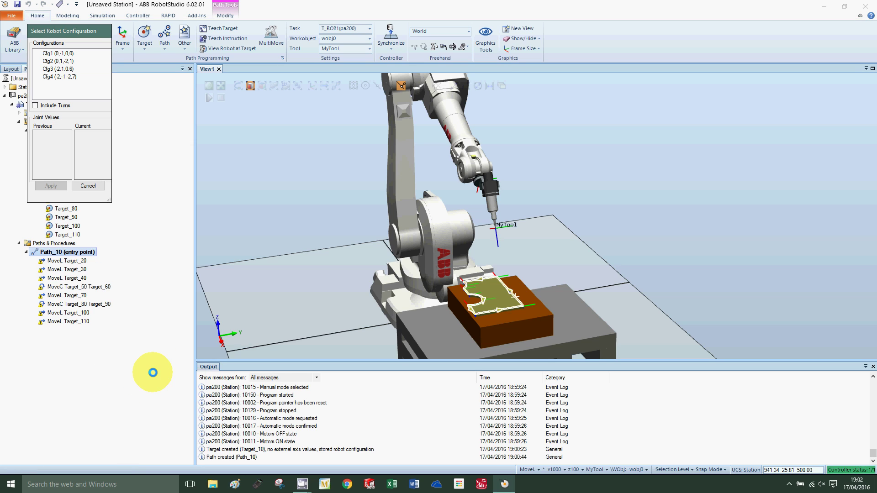
click(58, 55)
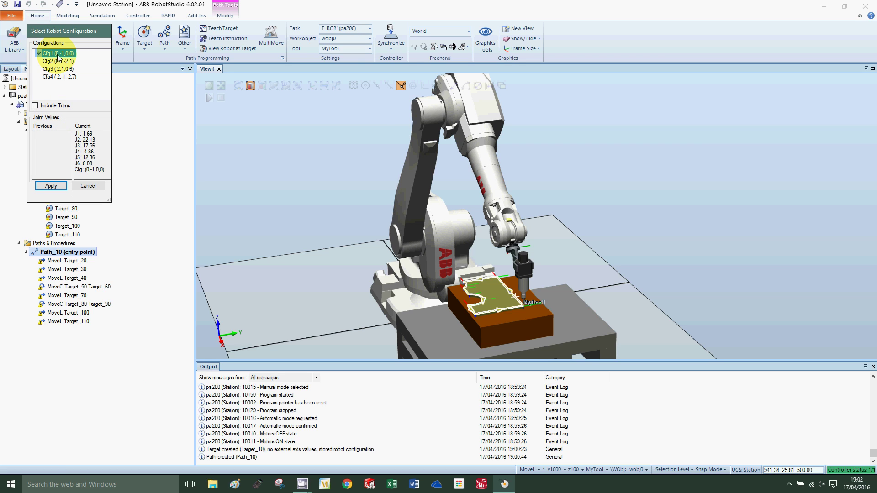
click(50, 186)
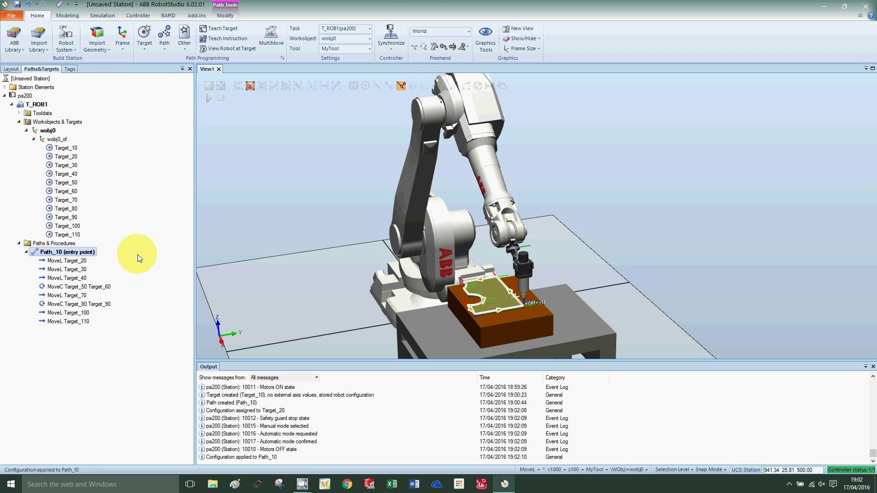
click(148, 236)
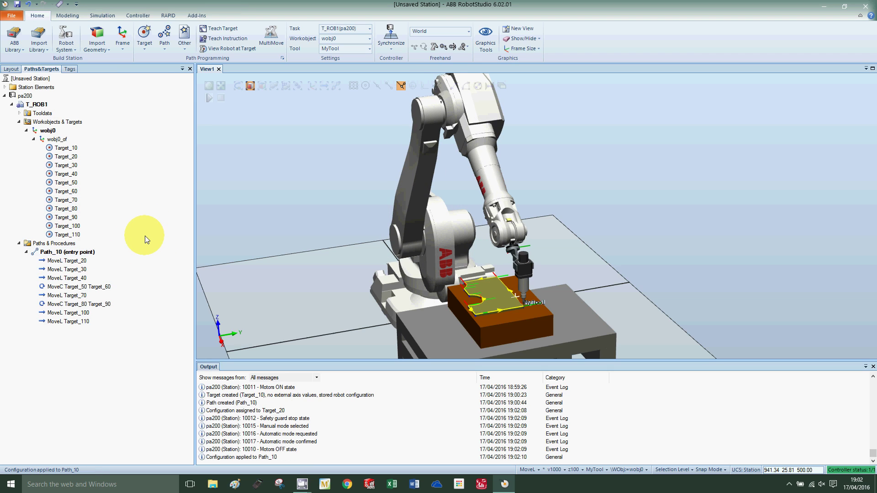
- View the robot posed at the home target Target_10
click(66, 148)
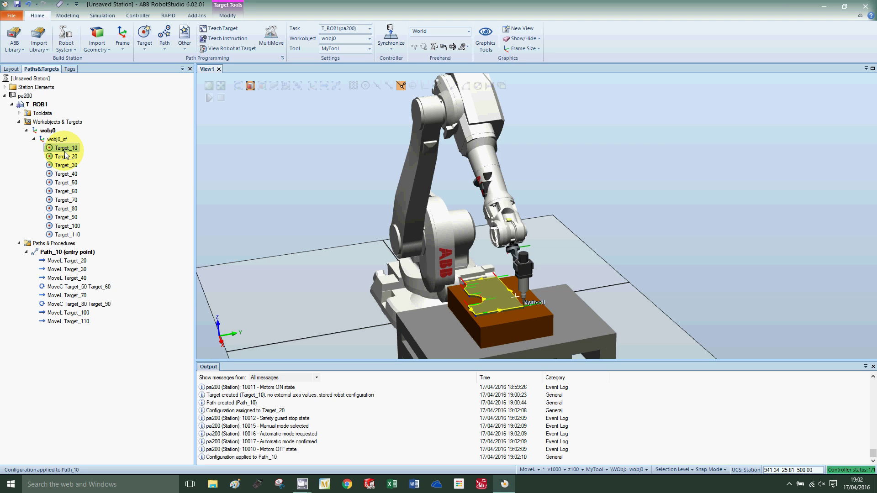
right_click(65, 154)
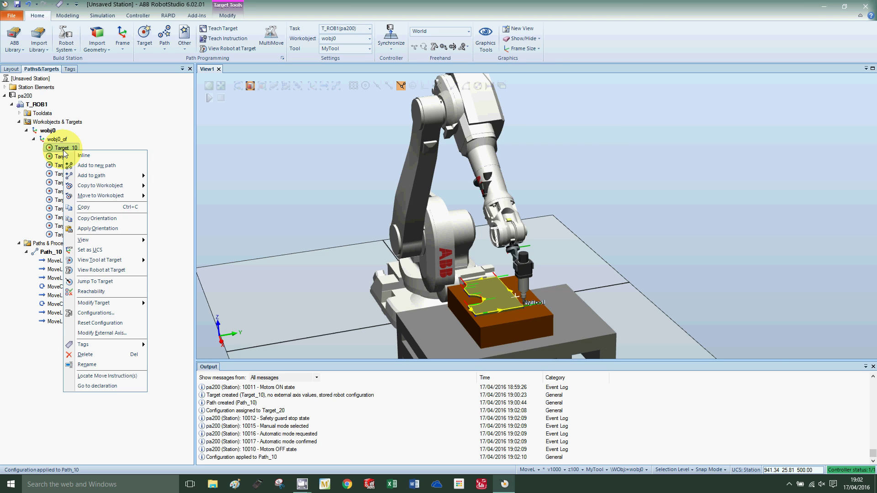
click(87, 273)
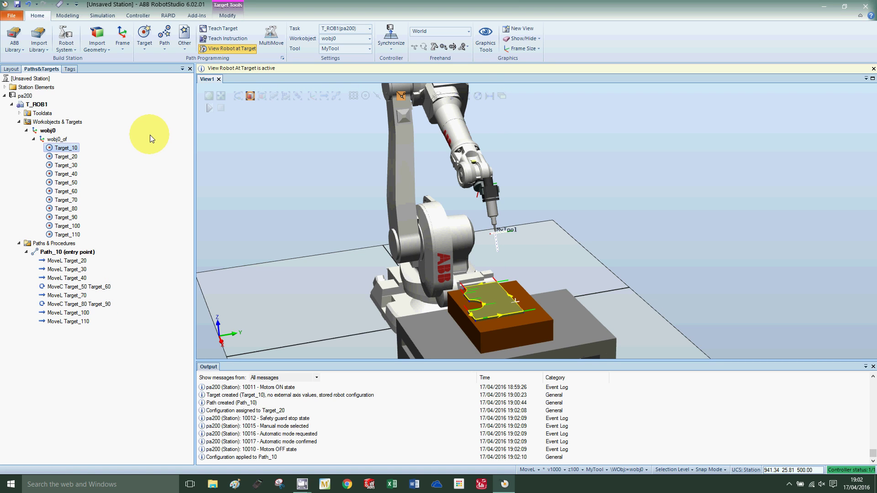
click(215, 49)
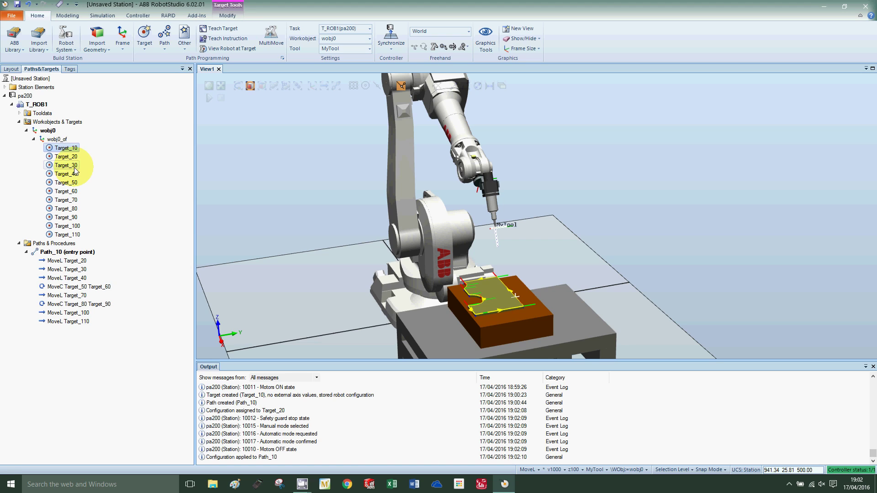
- Add Target_10 to Path_10 as both the first and the last move
right_click(66, 149)
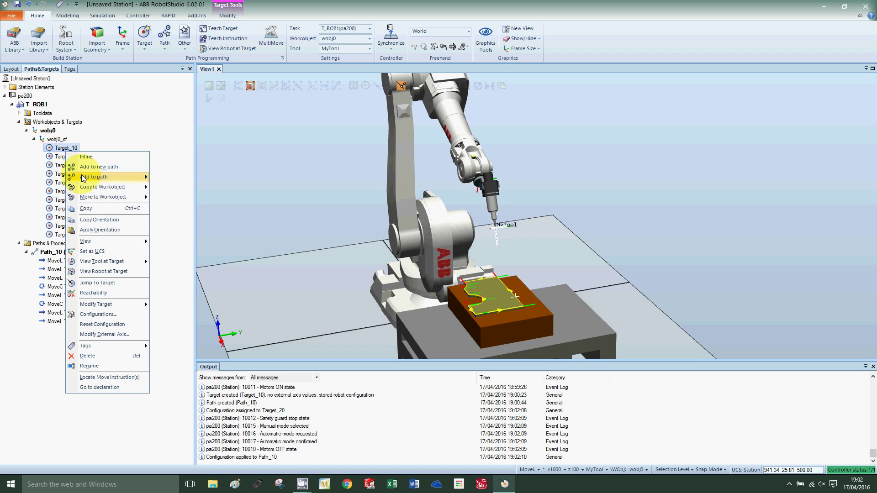
mouse_move(110, 178)
mouse_move(173, 178)
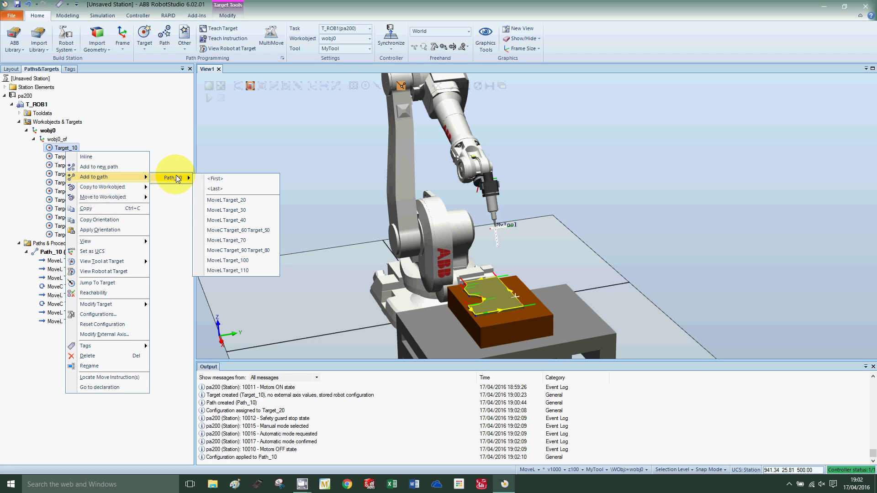
click(216, 180)
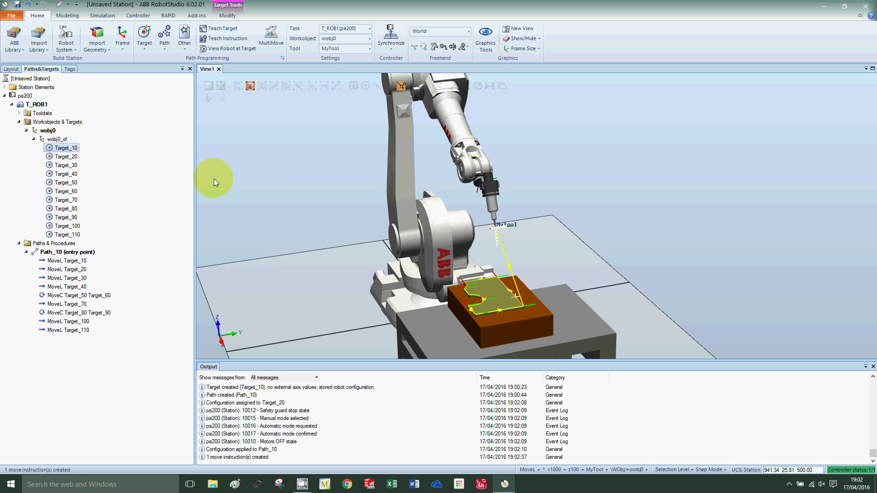
right_click(58, 148)
mouse_move(114, 171)
mouse_move(166, 172)
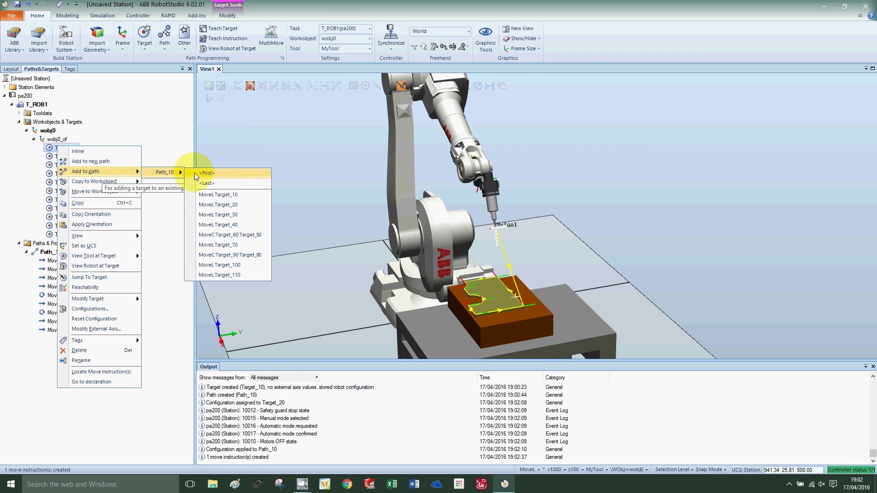
click(225, 183)
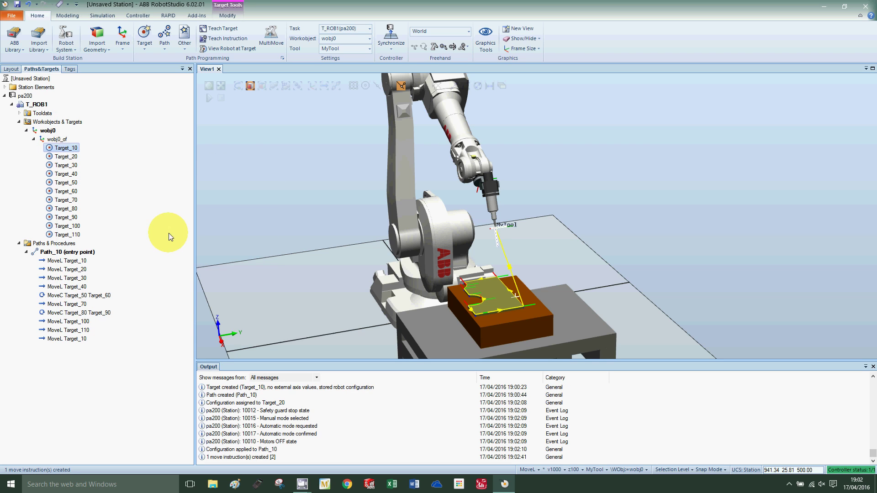
- Inspect the new MoveL Target_10 instruction in Path_10
click(155, 270)
click(67, 252)
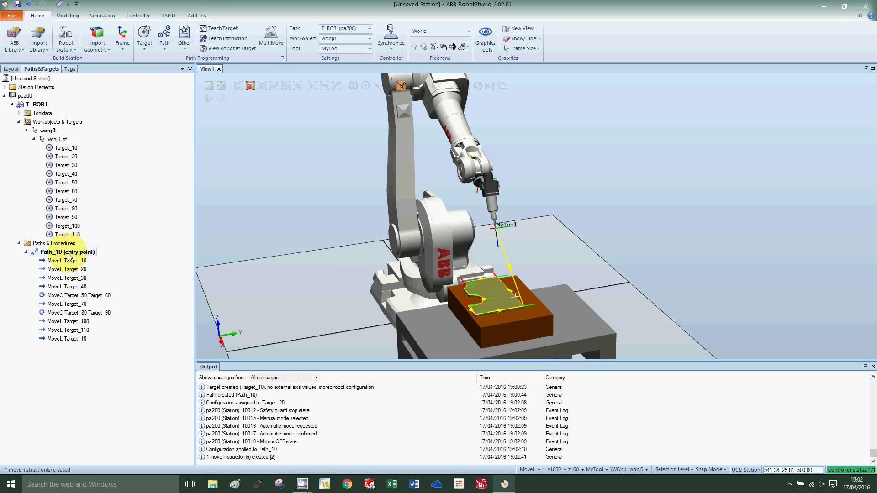
click(67, 261)
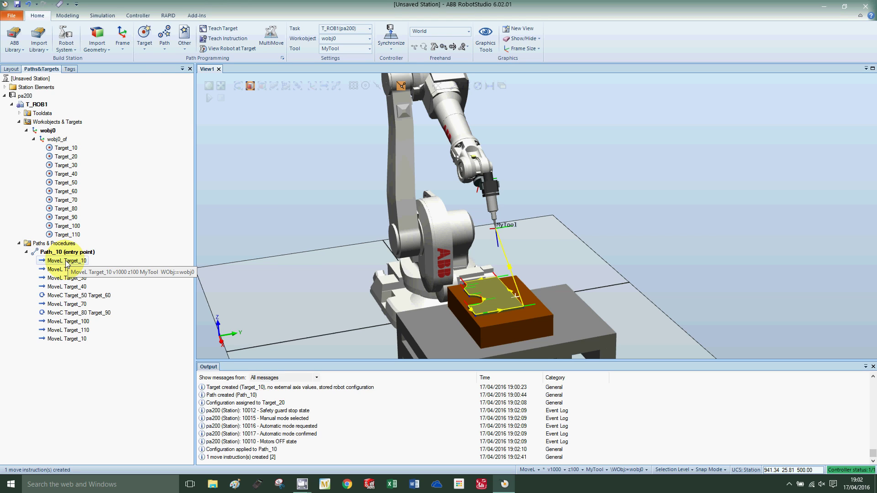
- Reorder Path_10 to start with MoveL Target_10, then Target_20, ending at Target_10
drag(67, 263, 67, 269)
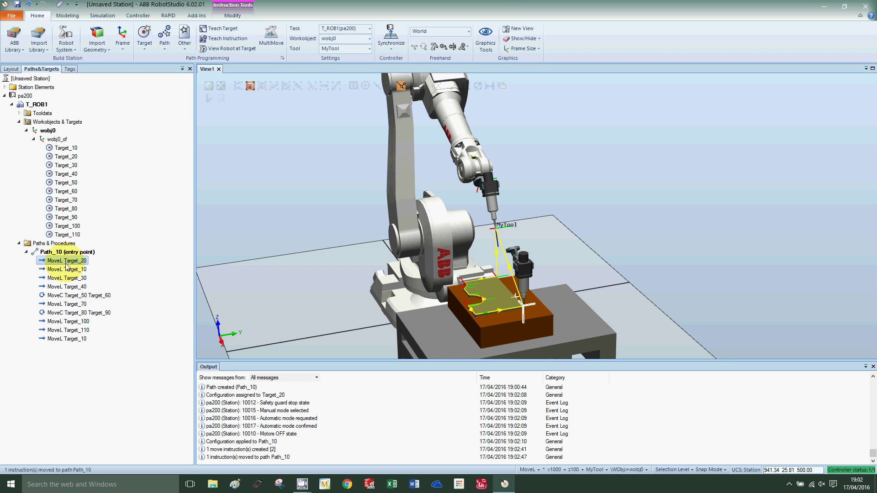
click(66, 271)
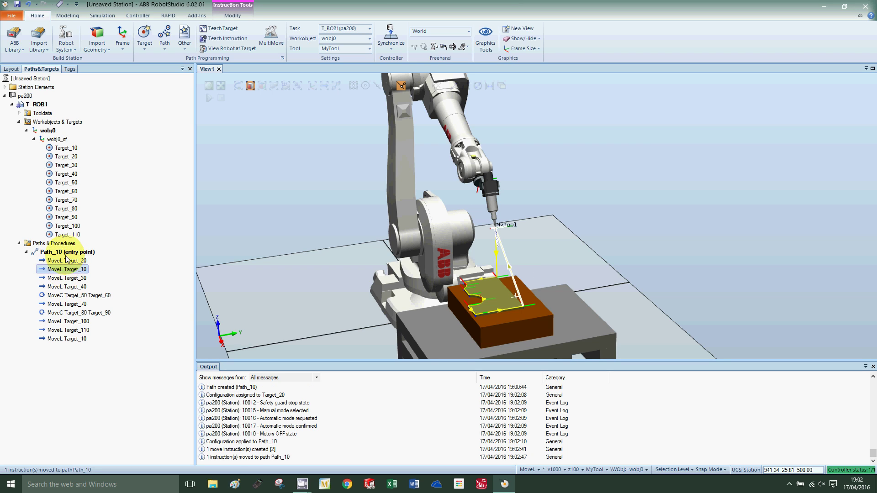
click(64, 271)
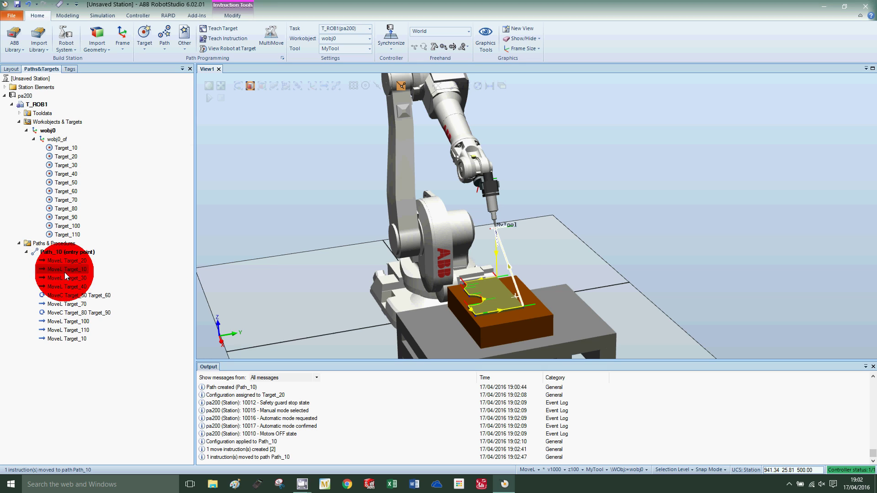
click(64, 270)
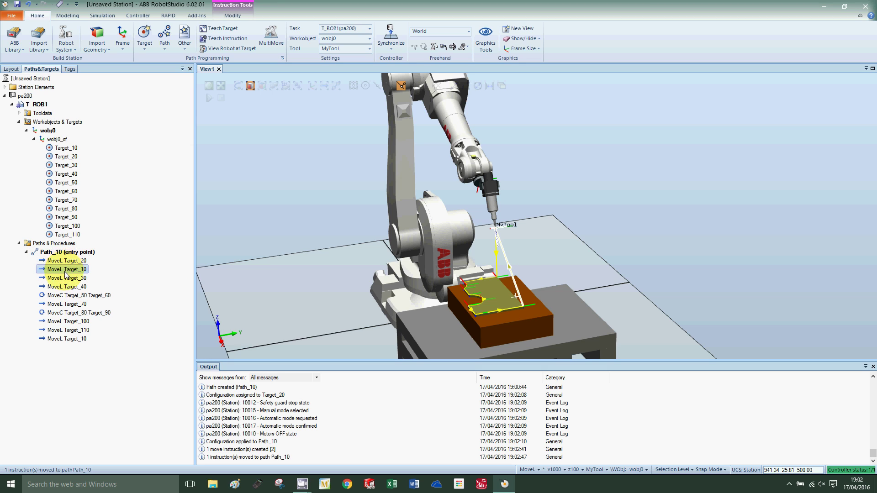
drag(64, 271, 65, 256)
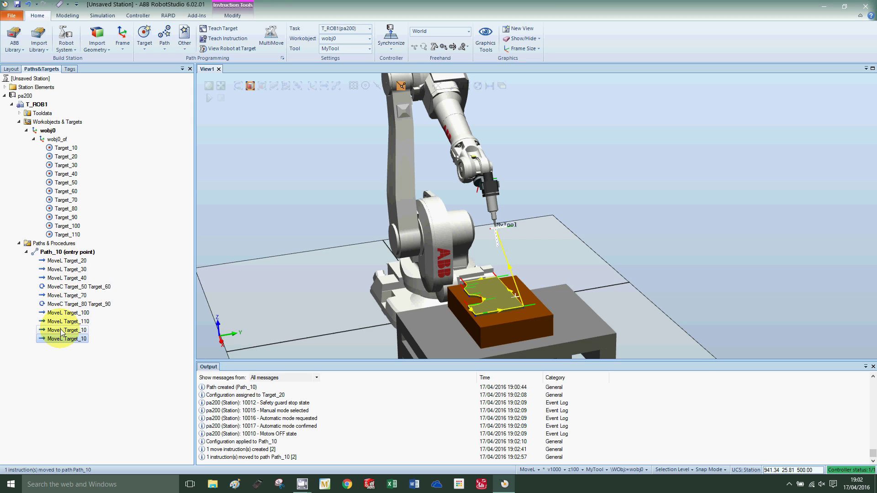
drag(61, 339, 68, 269)
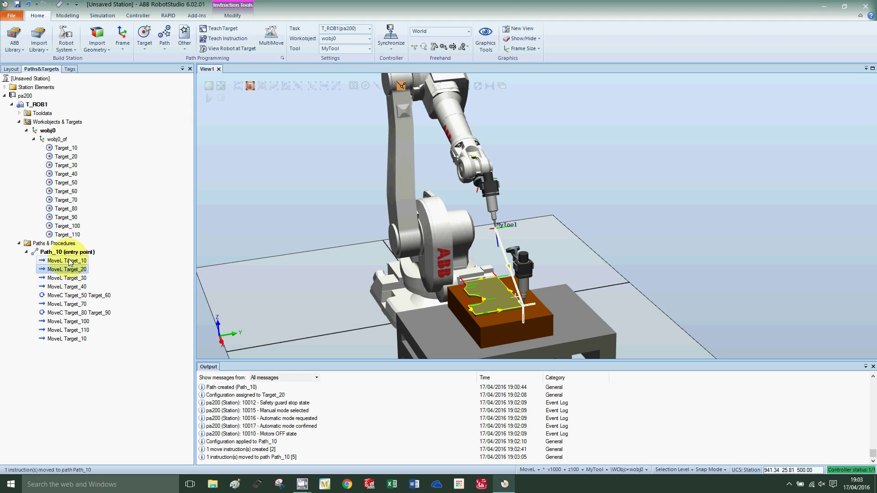
click(69, 260)
- Preview tool poses from Target_20 to Target_100, then select the first two and closing moves
click(68, 270)
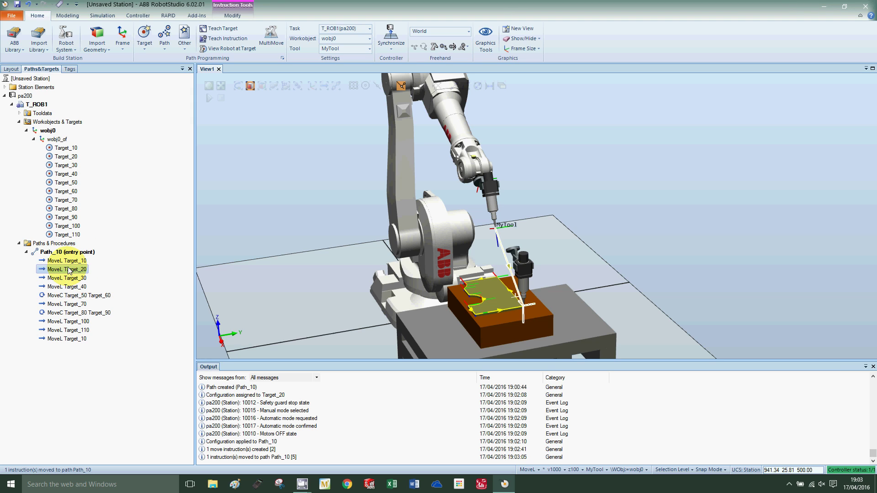
click(68, 277)
click(67, 286)
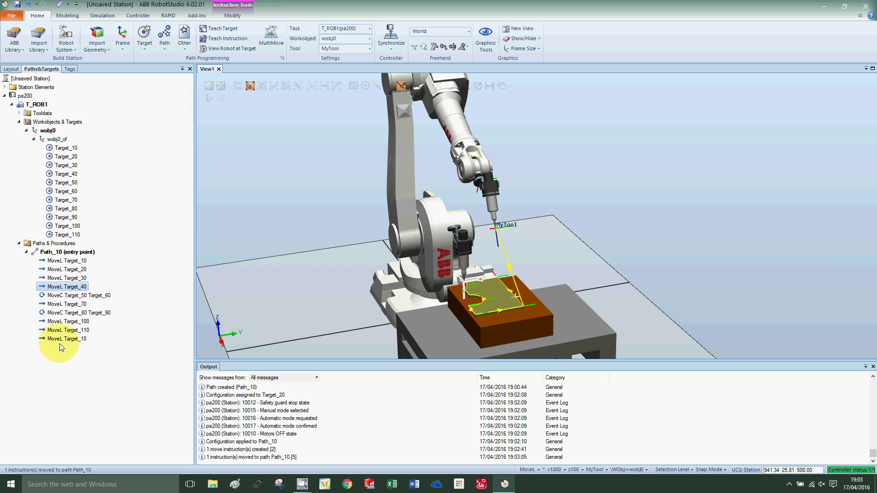
click(68, 321)
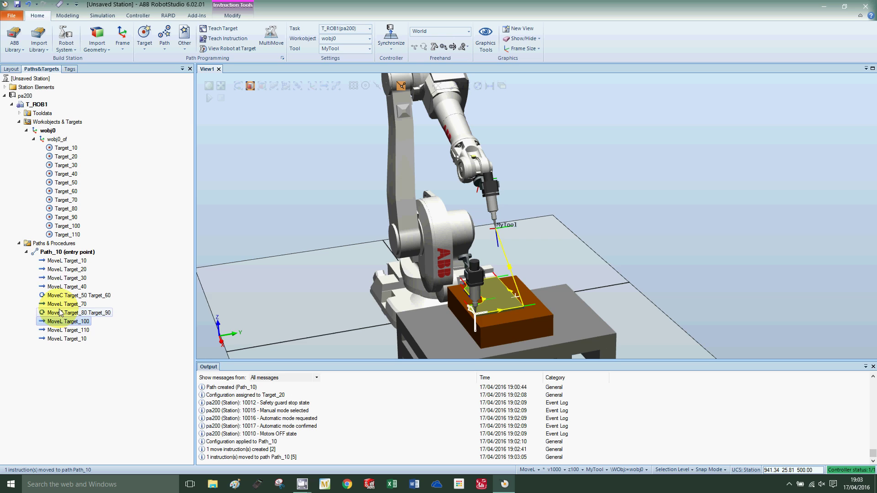
click(55, 262)
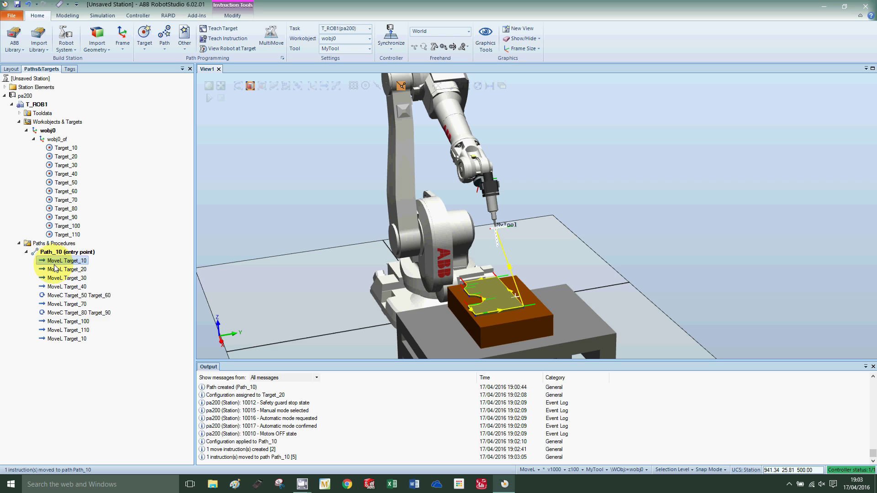
shift+click(54, 269)
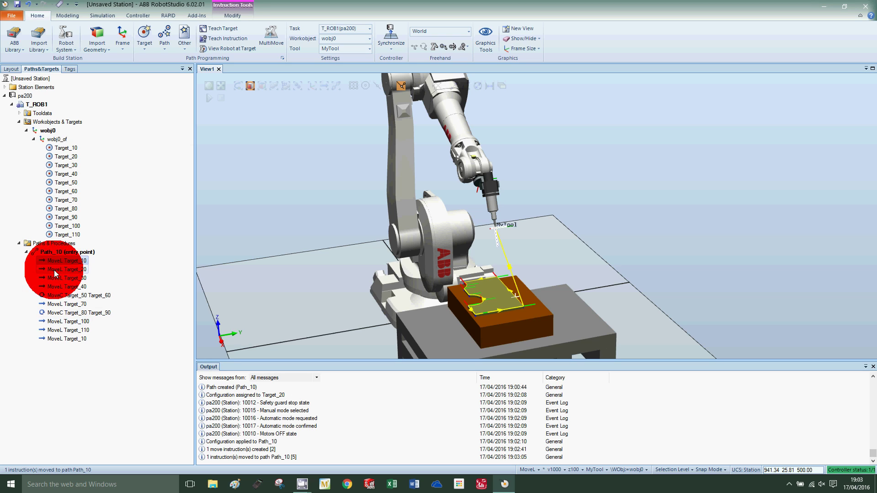
ctrl+click(66, 339)
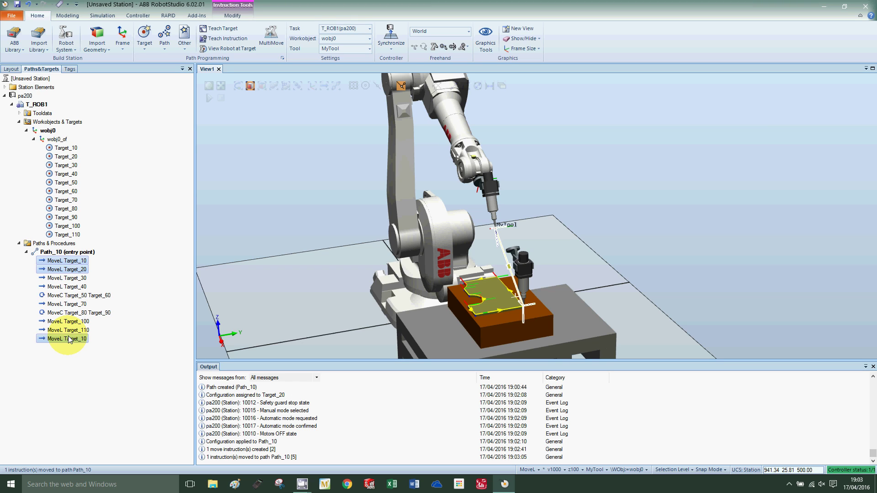
- Make the Target_10/Target_20 approach and final return Joint moves, then select contour moves Target_30–Target_110
right_click(67, 261)
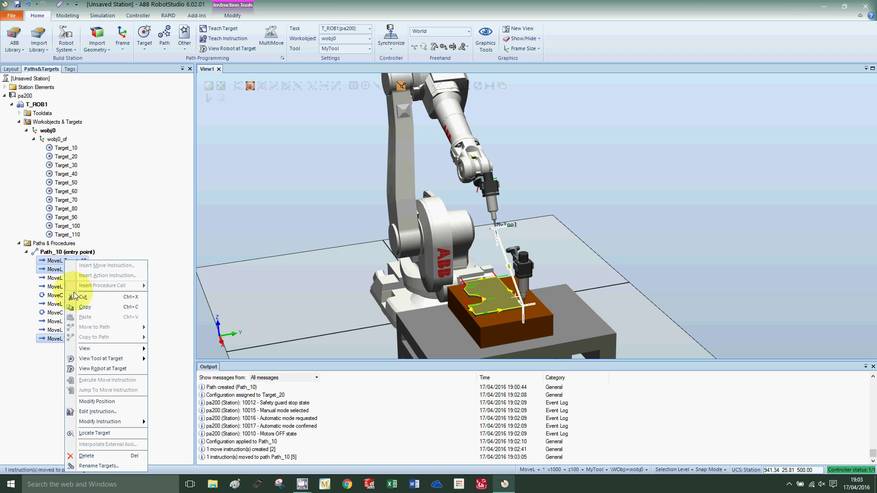
click(96, 412)
click(28, 89)
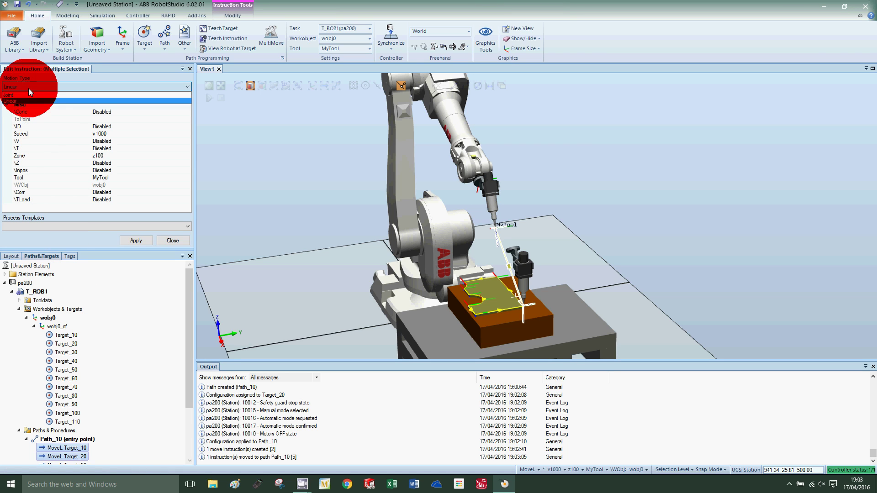
click(32, 98)
click(132, 240)
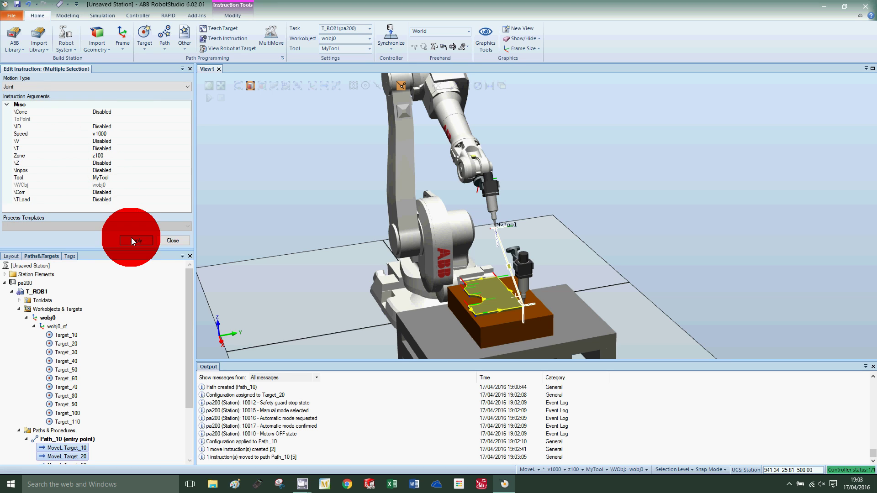
click(170, 242)
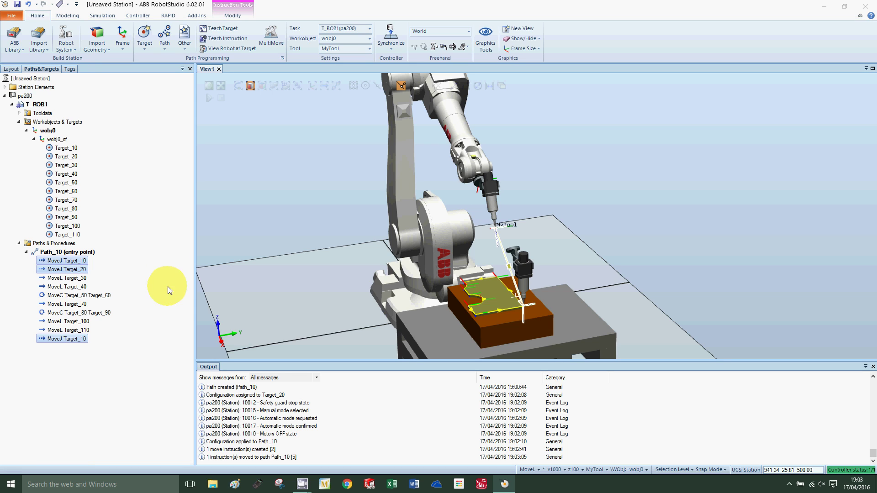
click(133, 288)
click(46, 279)
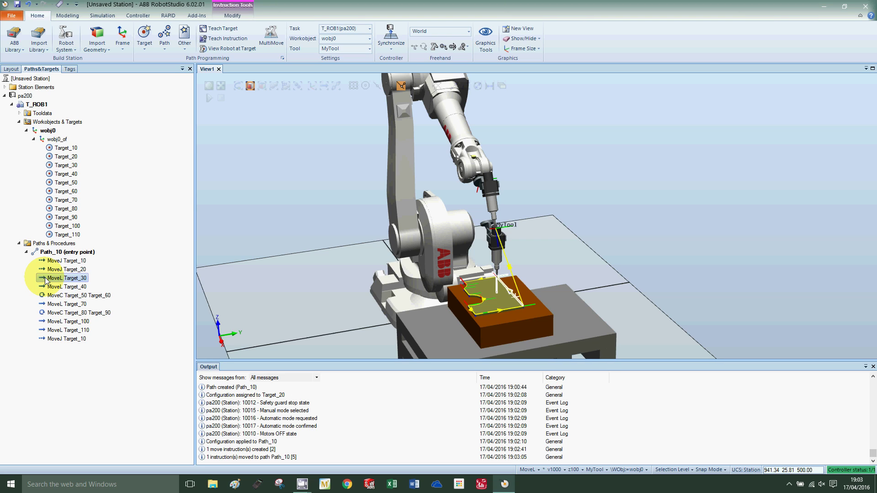
shift+click(59, 330)
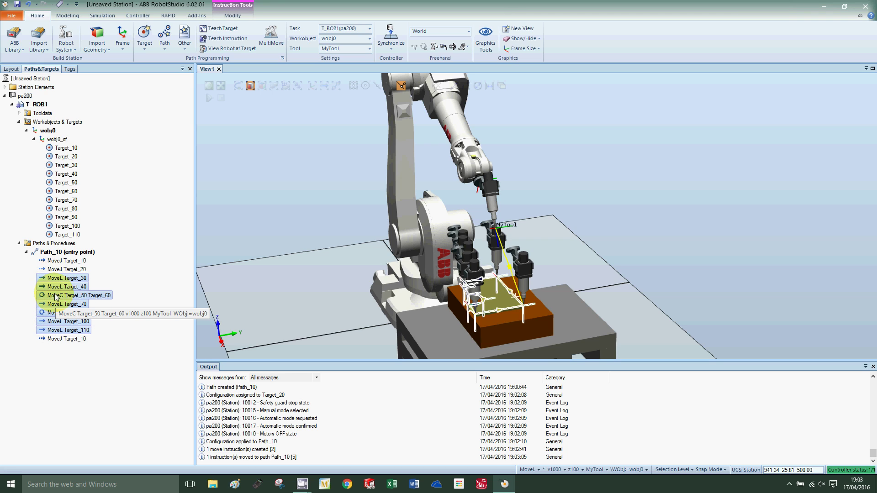
- Edit the Target_30–Target_110 contour instructions to speed v100 and zone fine
right_click(54, 295)
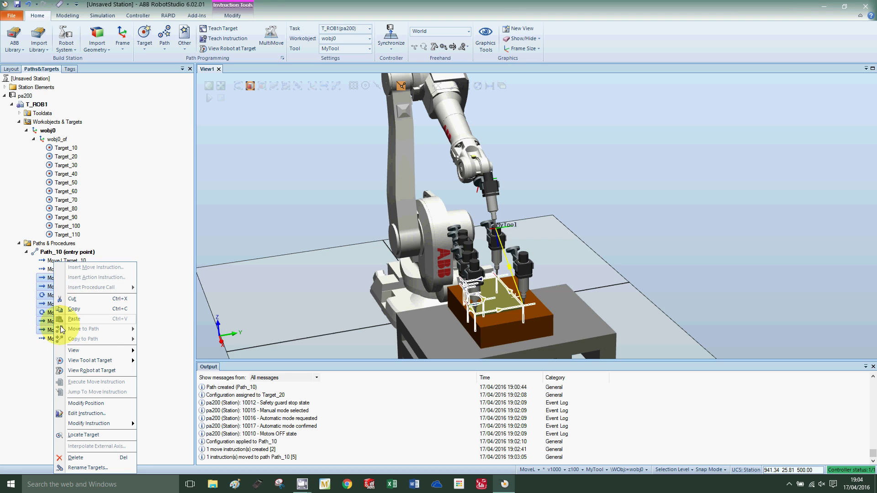
click(74, 414)
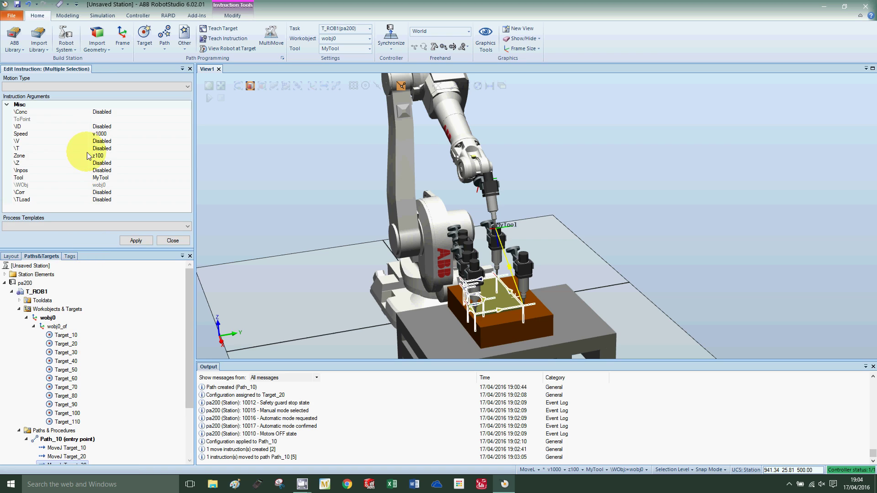
click(101, 134)
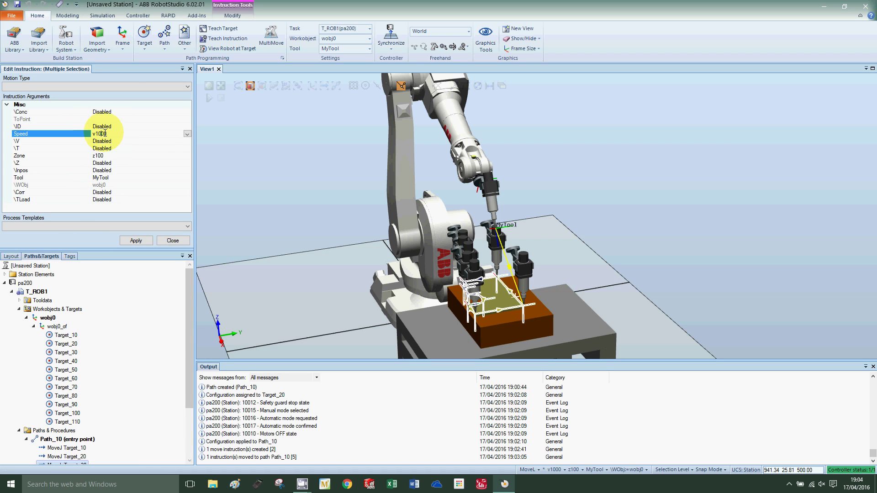
click(187, 134)
click(106, 162)
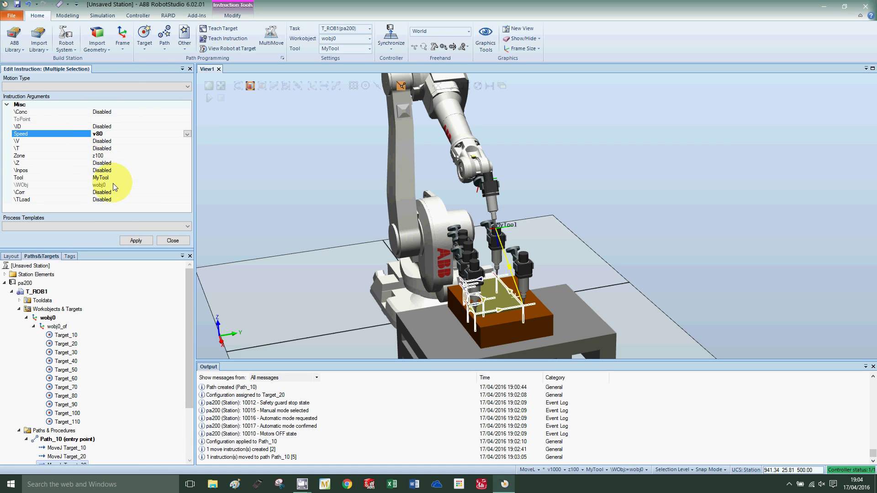
click(187, 134)
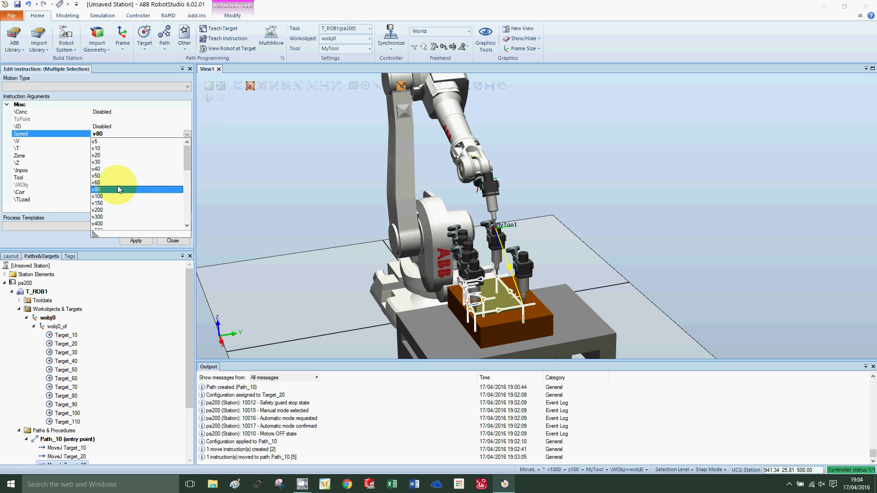
click(105, 200)
click(107, 155)
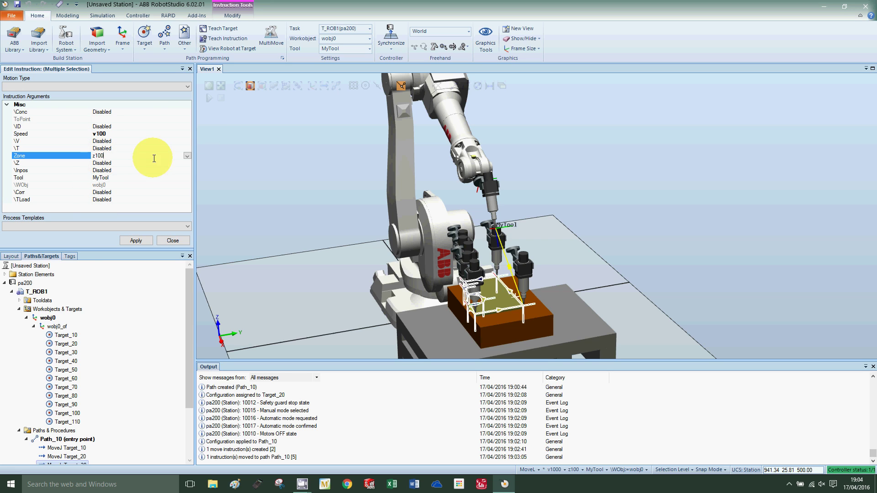
click(188, 156)
click(100, 164)
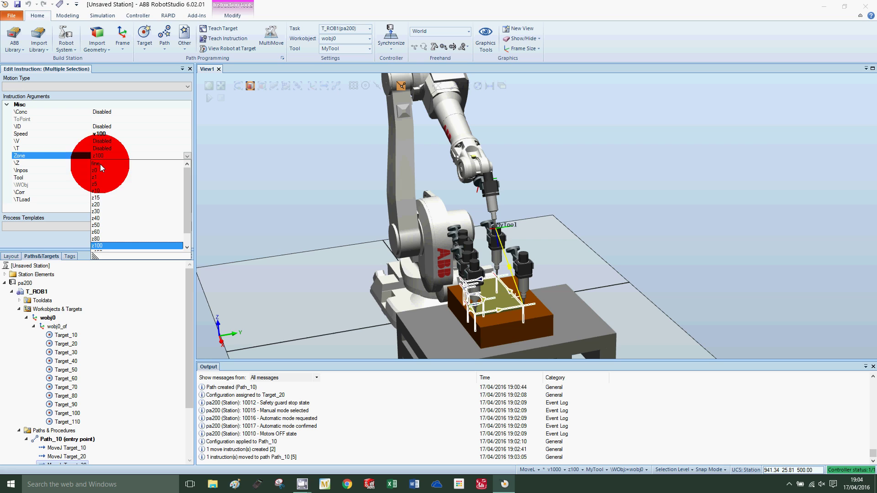
click(144, 242)
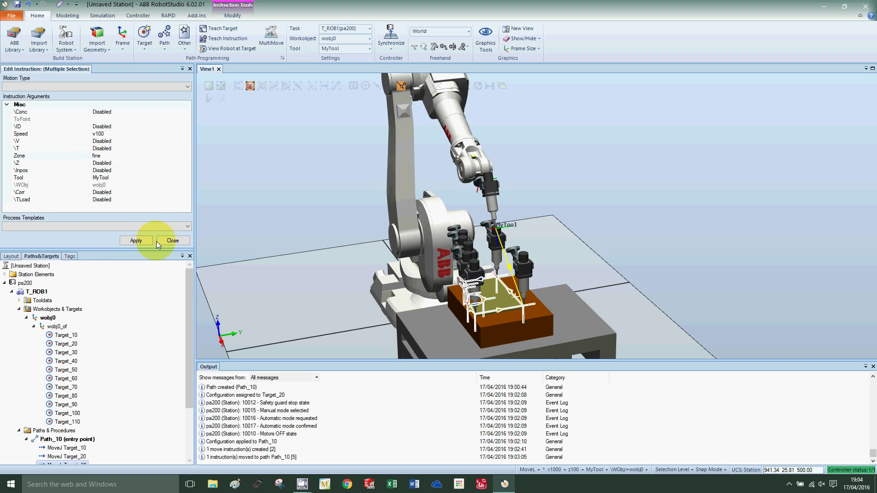
click(166, 242)
click(118, 254)
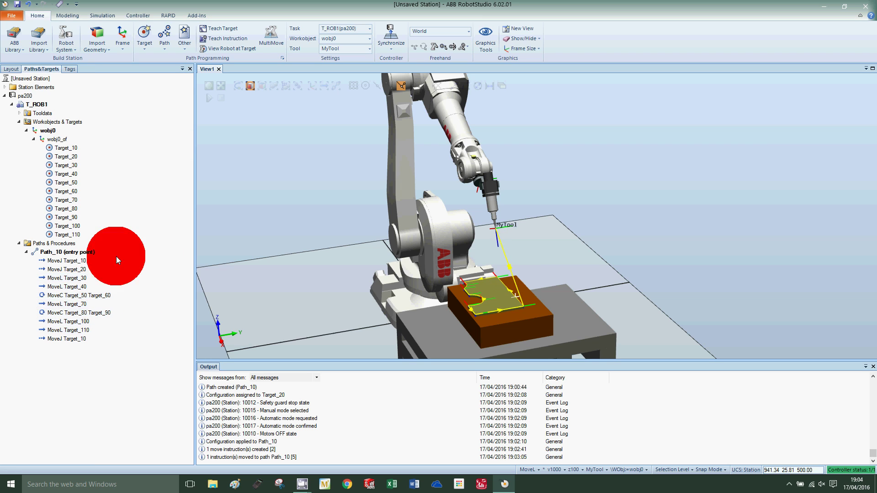
- Run Move Along Path on Path_10 to simulate the full edge route
right_click(70, 252)
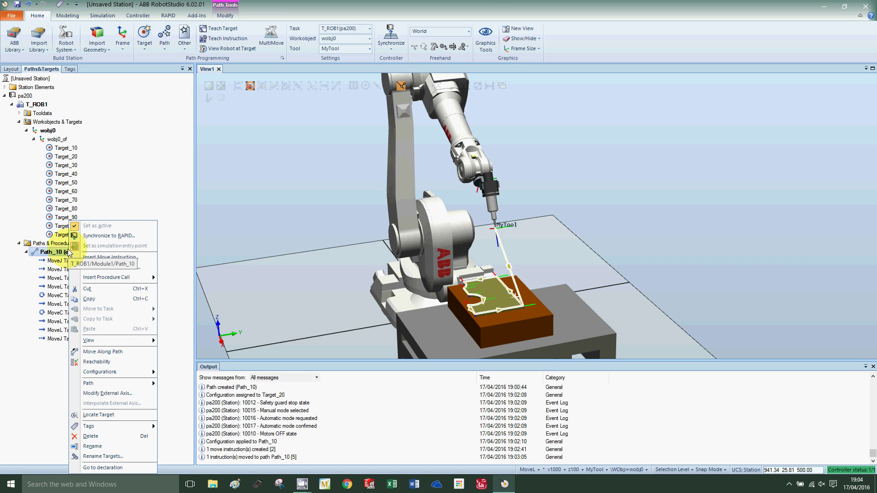
click(94, 352)
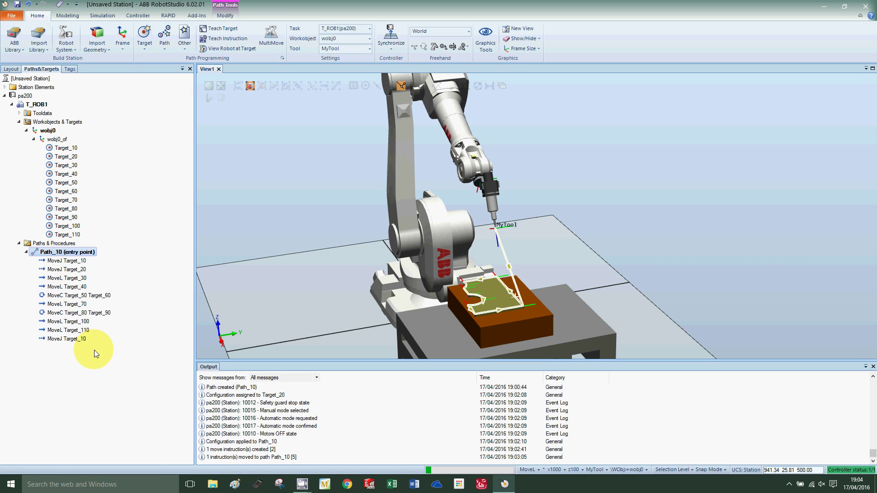